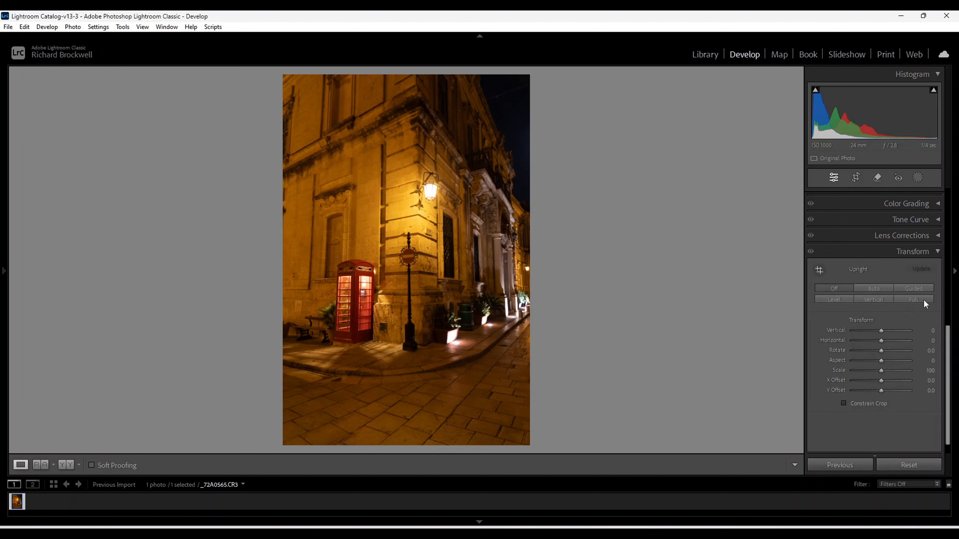
Step: Straighten the perspective with Guided Upright using vertical guides along the lamp post and the phone box, and constrain the crop
click(910, 289)
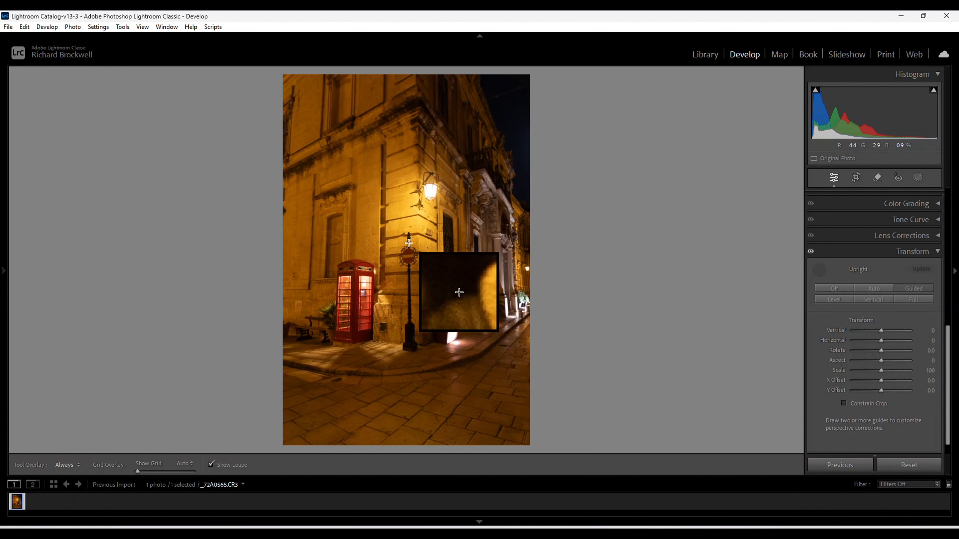
drag(408, 238, 409, 354)
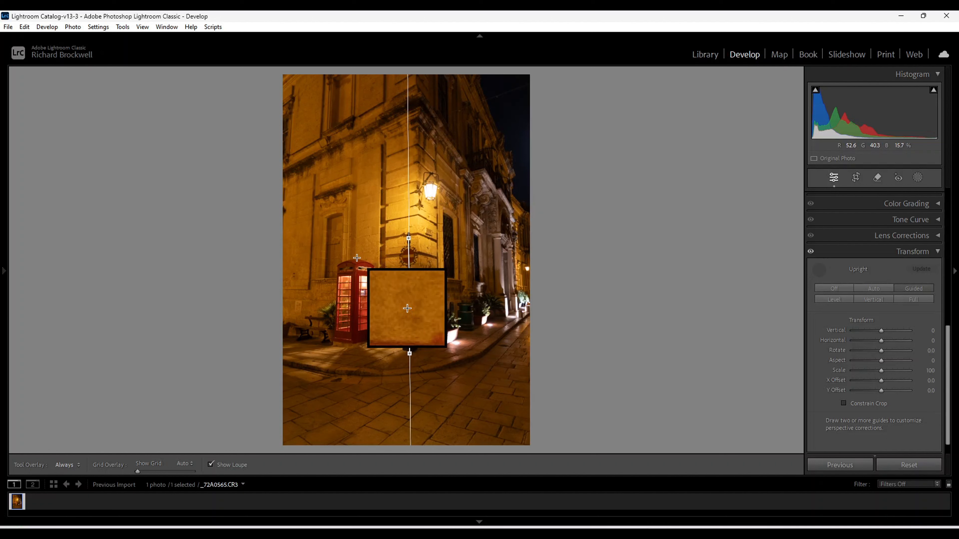
drag(357, 258, 354, 362)
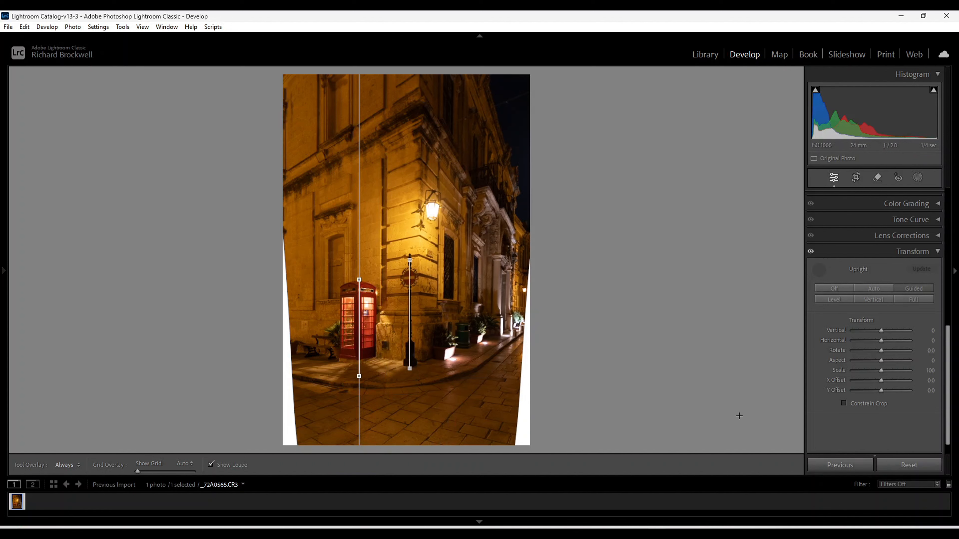
click(844, 404)
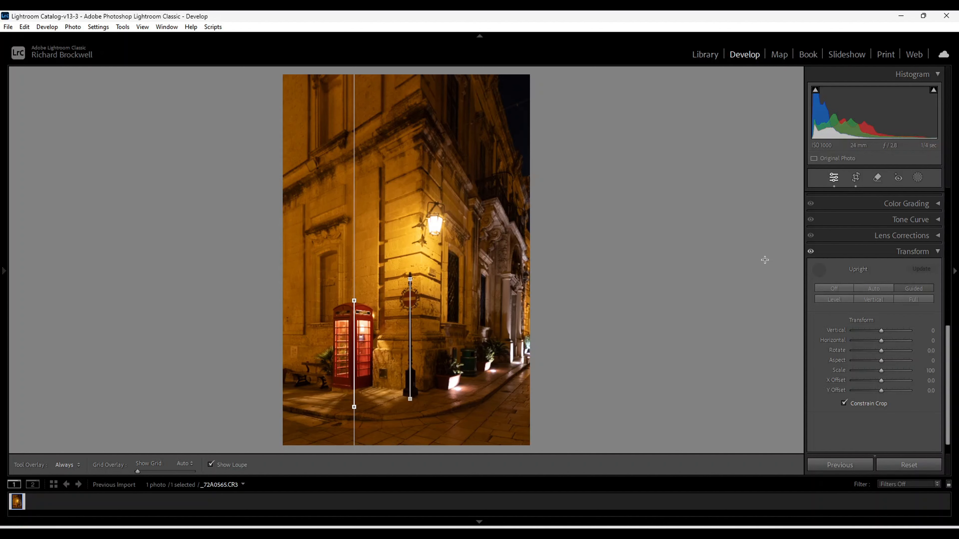
Step: Crop away the upper part of the photo, keeping the full width of the building, street and phone box
click(856, 178)
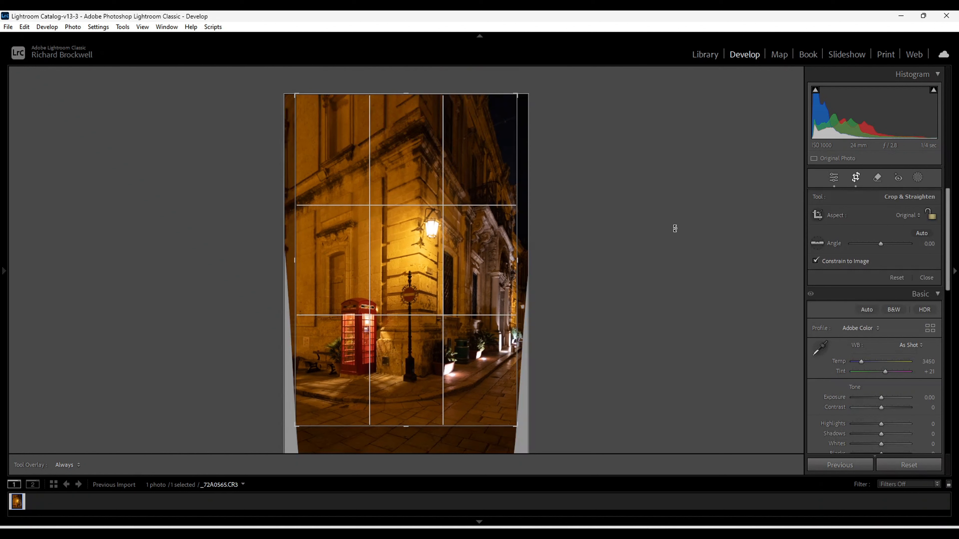
drag(516, 95, 520, 130)
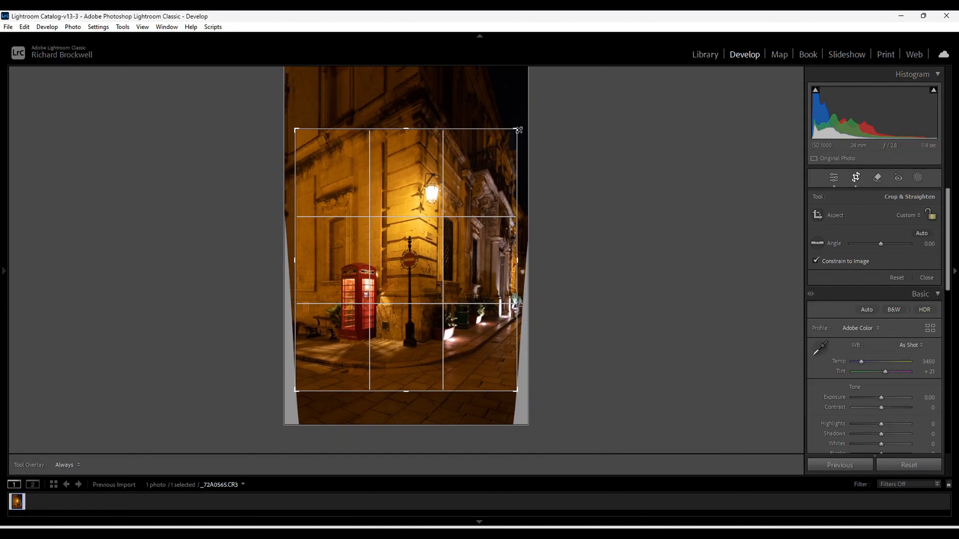
click(834, 178)
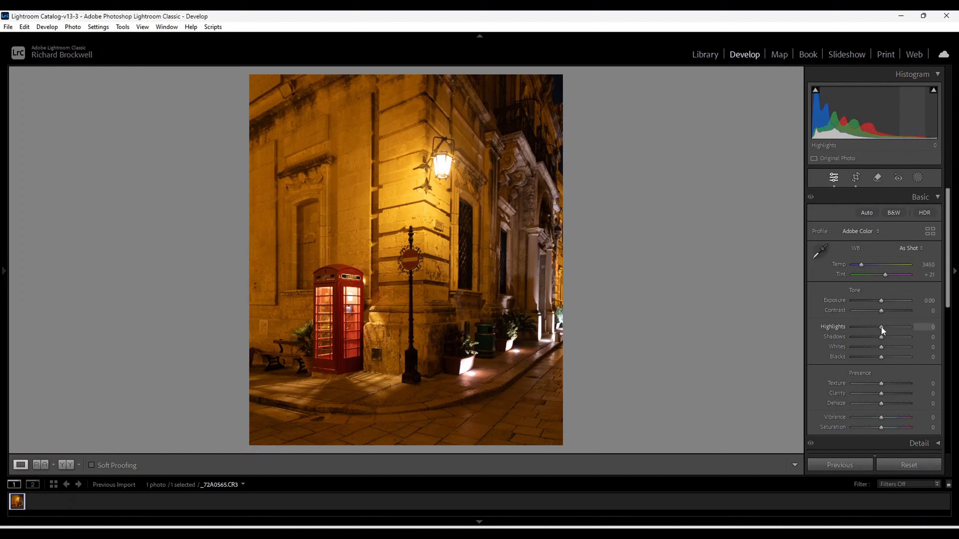
Step: Adjust the photo's basic tone with Highlights at -61, Shadows at +54 and Blacks at +35
drag(882, 327, 864, 329)
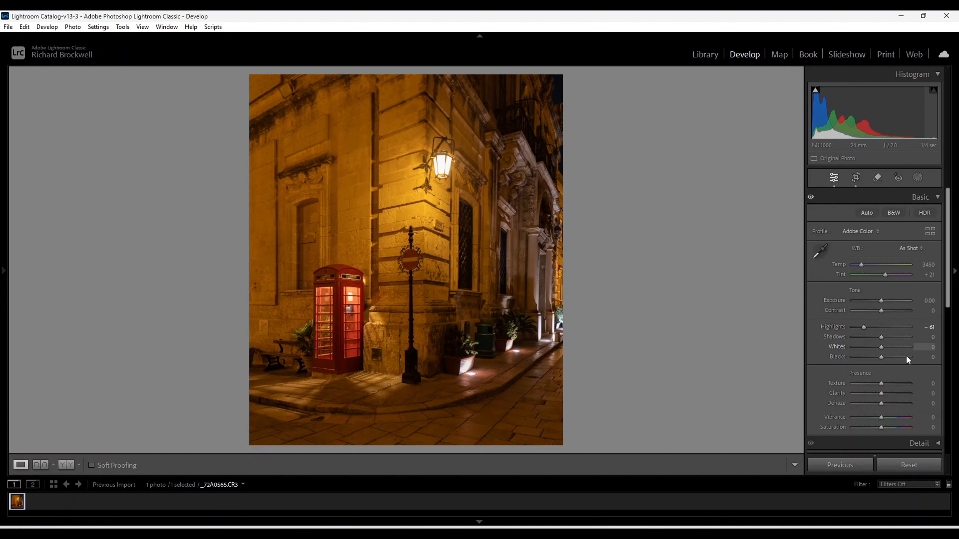
drag(884, 339, 897, 340)
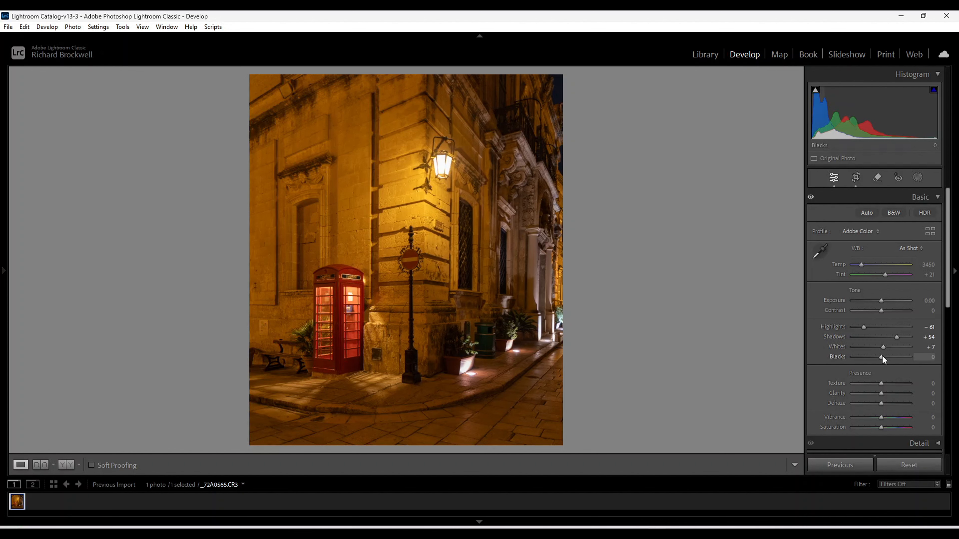
drag(882, 357, 891, 358)
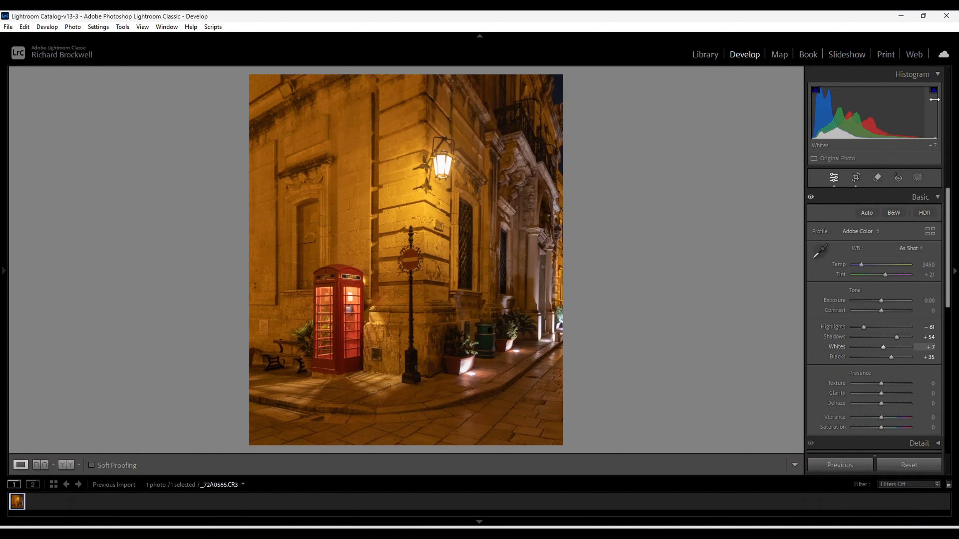
Step: Use the clipping preview to fine-tune the tonal limits, setting Whites to -11 and Blacks to +47
alt+click(882, 348)
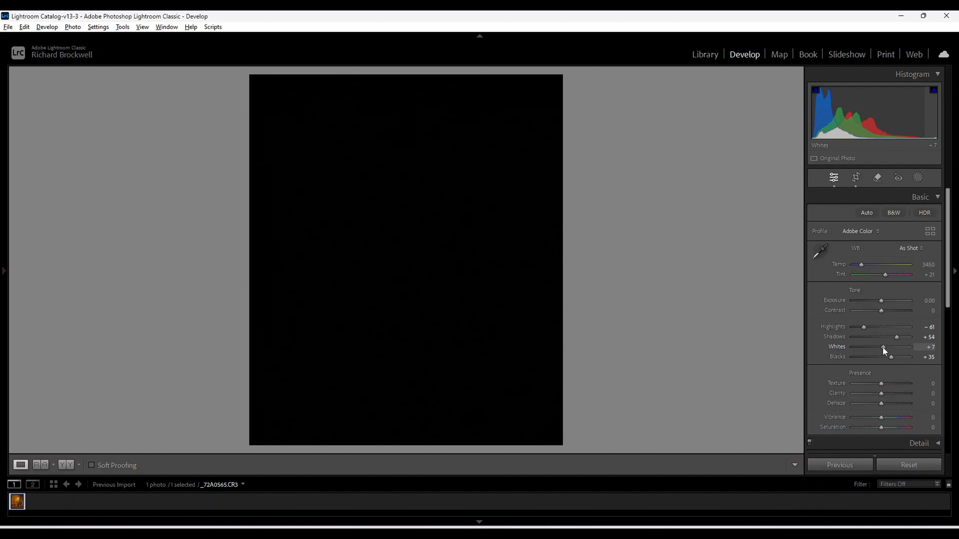
drag(883, 347, 876, 347)
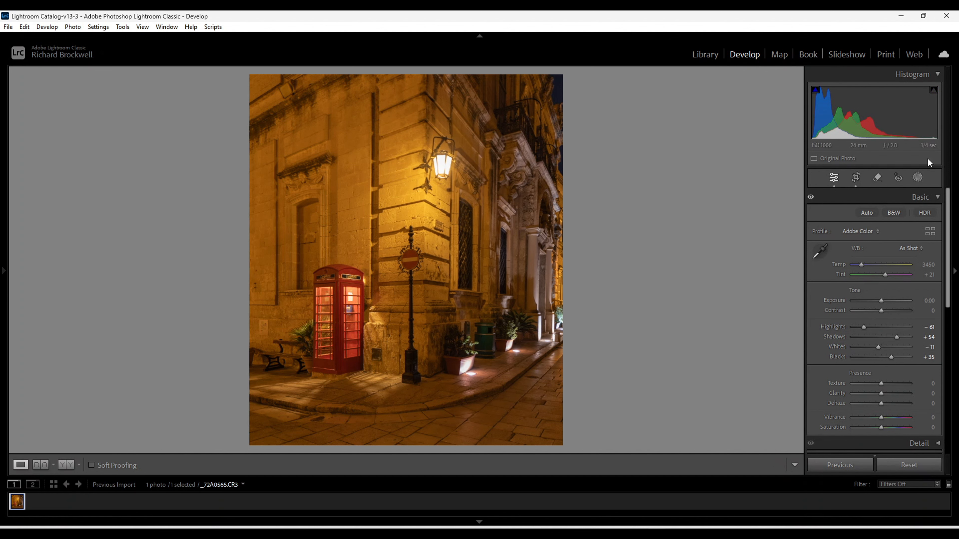
alt+click(892, 356)
drag(892, 358, 895, 358)
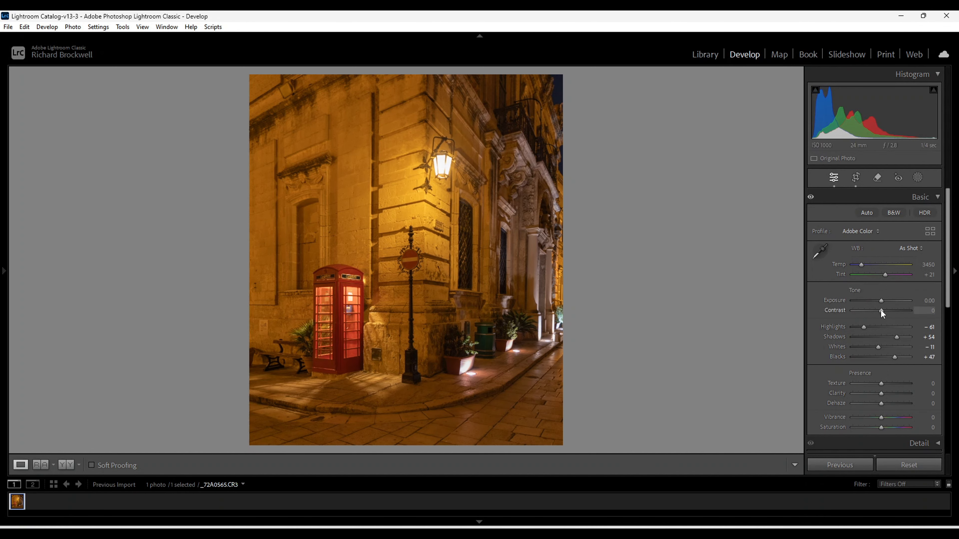
Step: Set the photo's Contrast to +21, Texture to +30 and Clarity to -23
drag(882, 310, 887, 311)
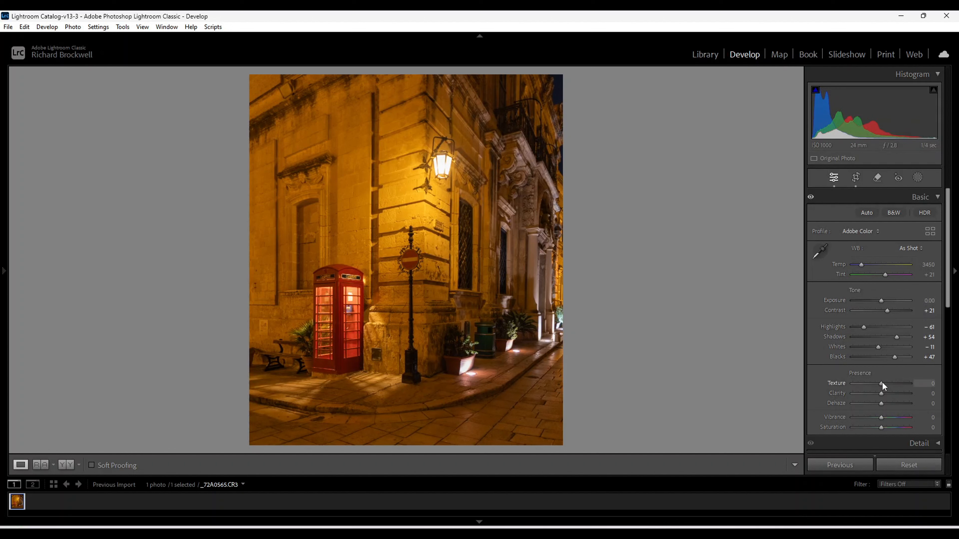
drag(884, 383, 889, 384)
drag(880, 394, 876, 393)
Step: Sharpen the whole photo by slightly raising the sharpening Amount and lowering the Radius
scroll(889, 372, down, 3)
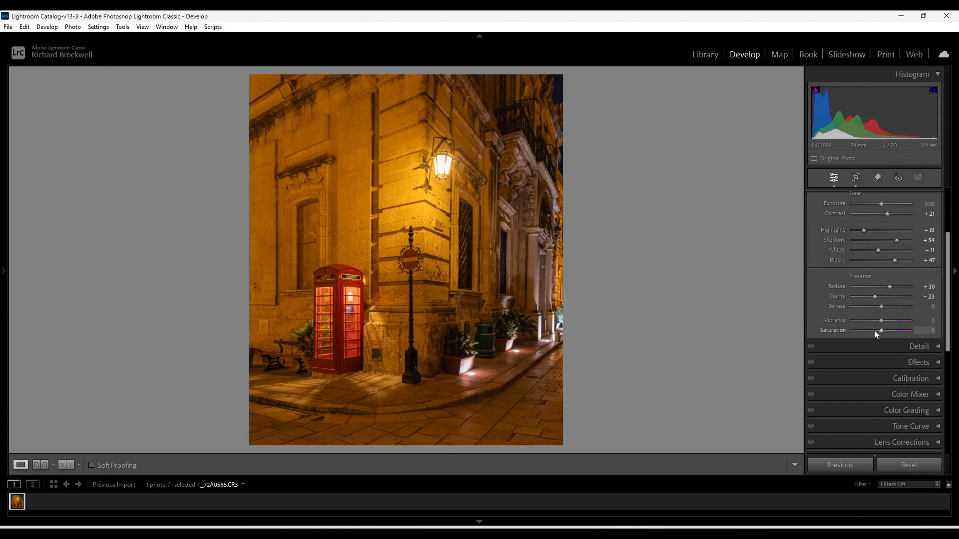
click(938, 347)
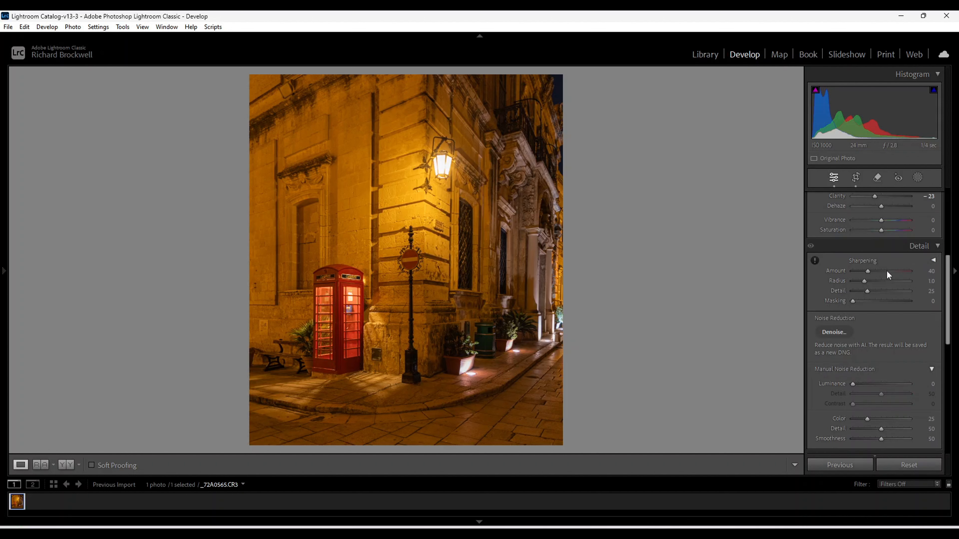
drag(868, 271, 873, 271)
drag(861, 281, 843, 283)
click(868, 291)
scroll(867, 370, up, 5)
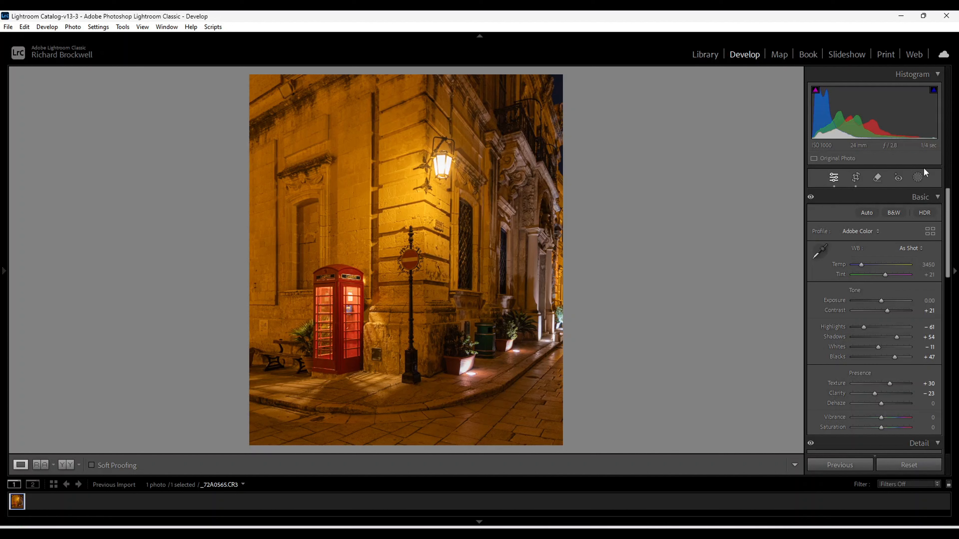
Step: Create an Objects mask by brushing over the red phone box with a suitably sized selection brush
click(918, 177)
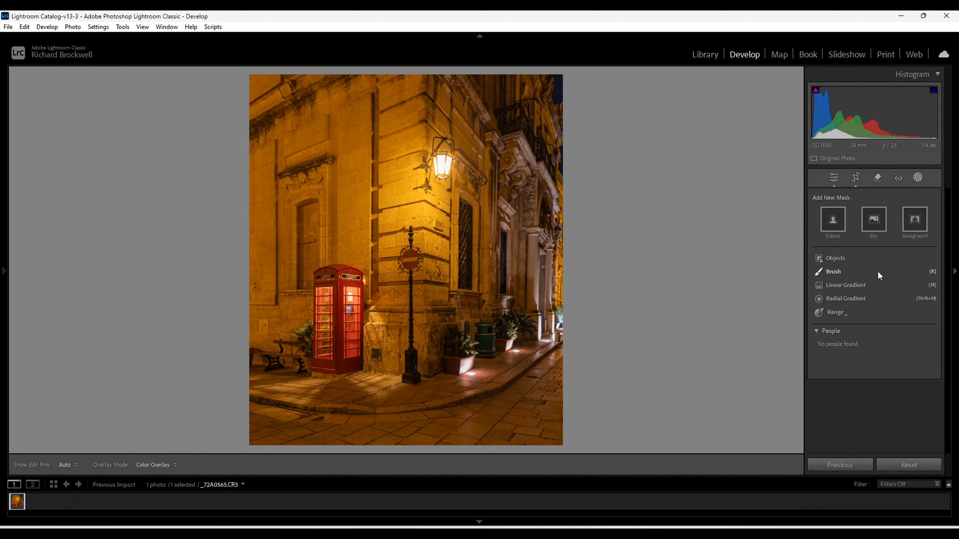
click(832, 258)
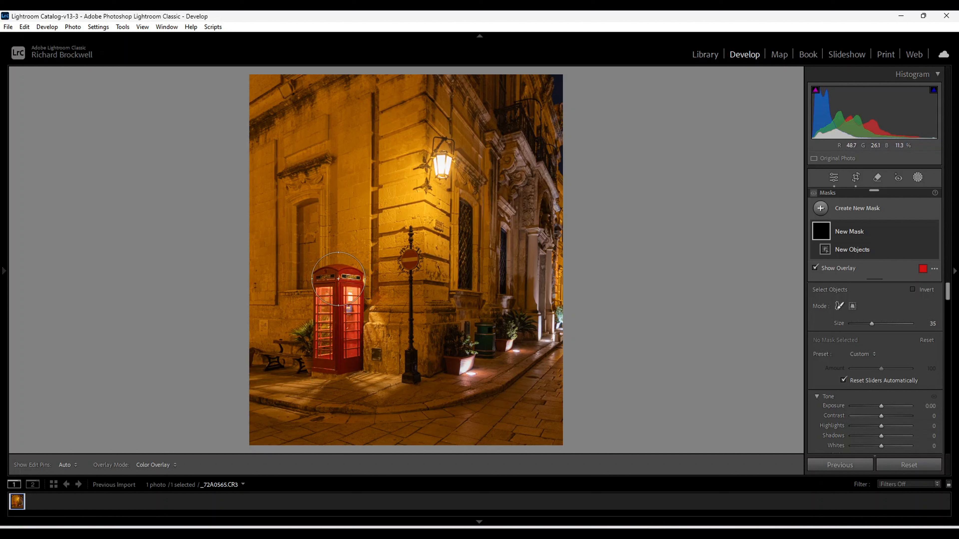
scroll(338, 277, up, 5)
scroll(338, 277, up, 1)
scroll(338, 277, down, 5)
scroll(338, 277, down, 1)
scroll(338, 277, down, 1)
drag(338, 285, 338, 358)
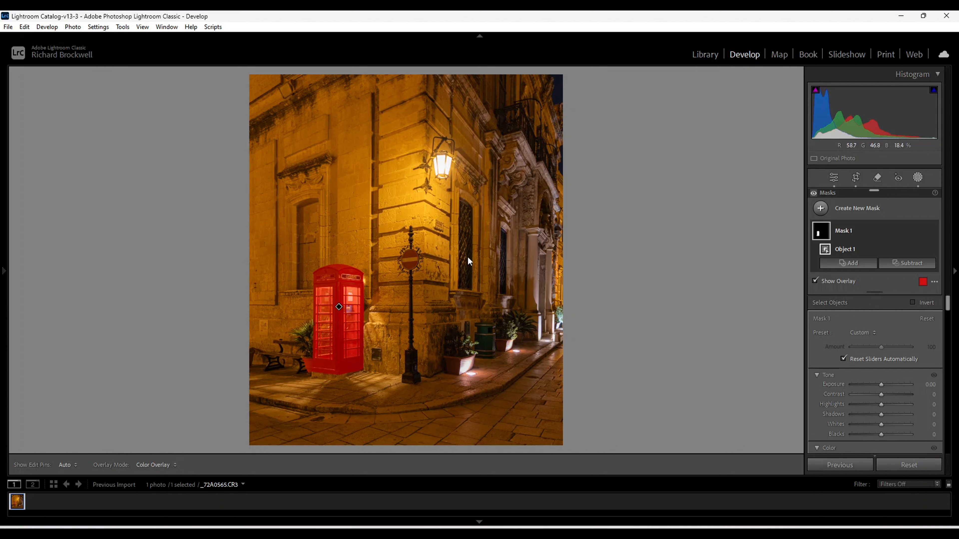
Step: Invert the phone box mask, hide its overlay and set the masked area's Saturation to -100
click(913, 302)
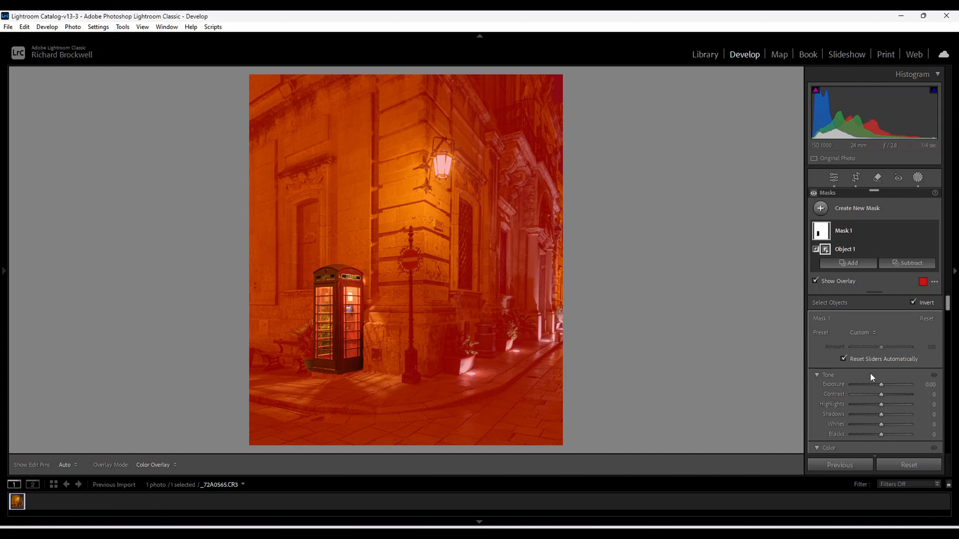
scroll(871, 374, down, 5)
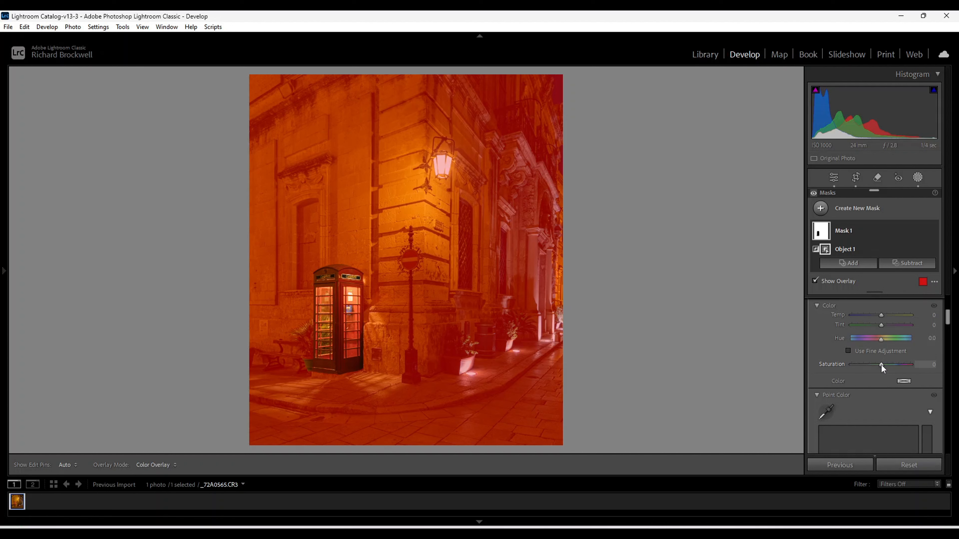
key(o)
drag(881, 364, 813, 371)
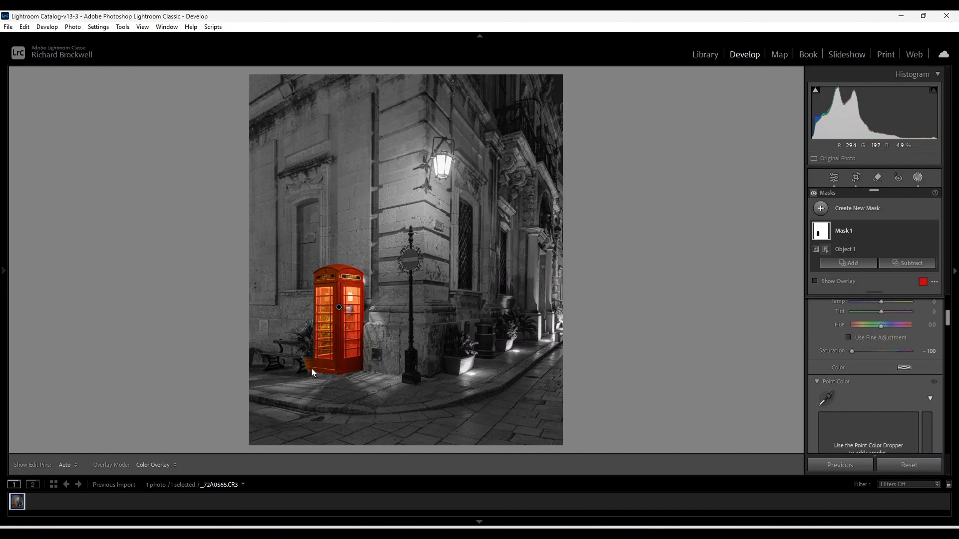
Step: Add a small brush to the mask and paint out the leftover colour on the pot beside the phone box's base
click(853, 264)
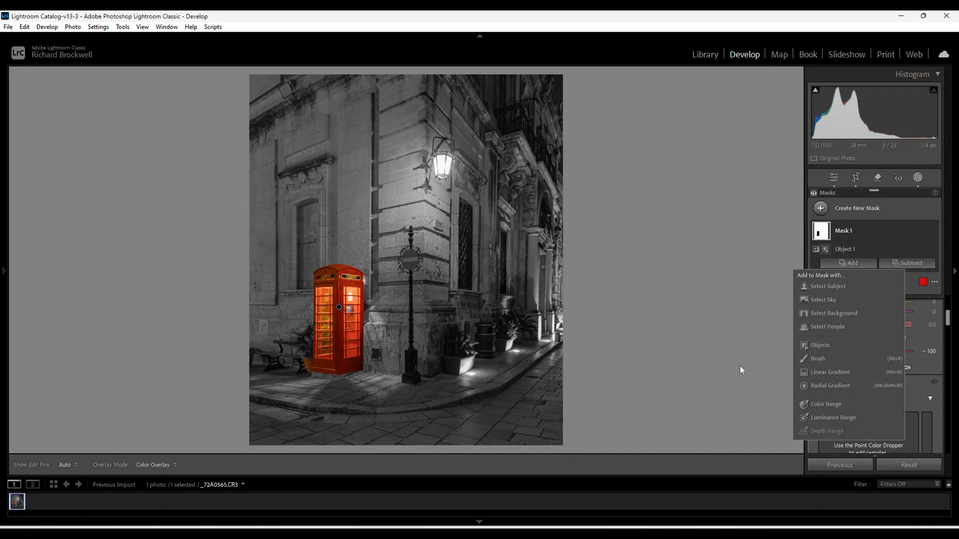
click(819, 359)
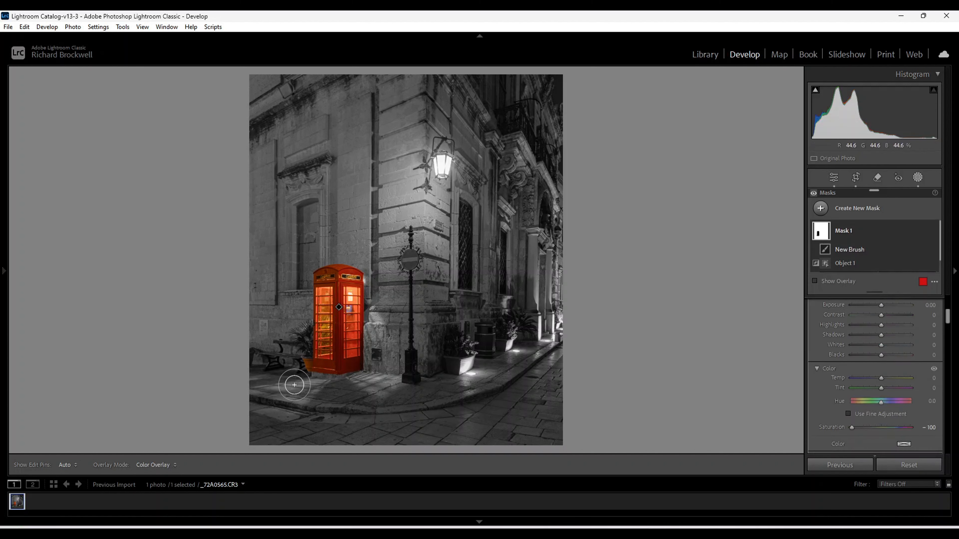
scroll(292, 385, down, 5)
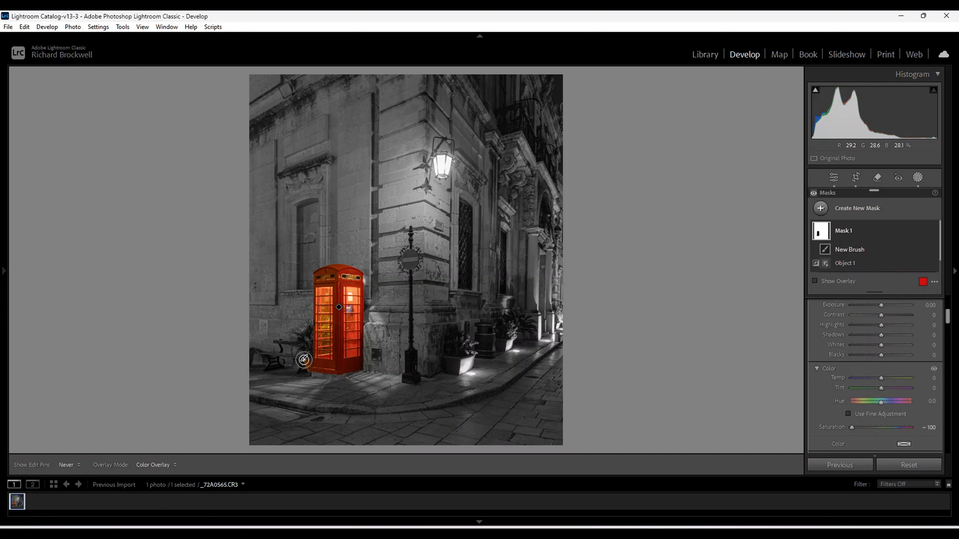
key(h)
key(h)
click(428, 368)
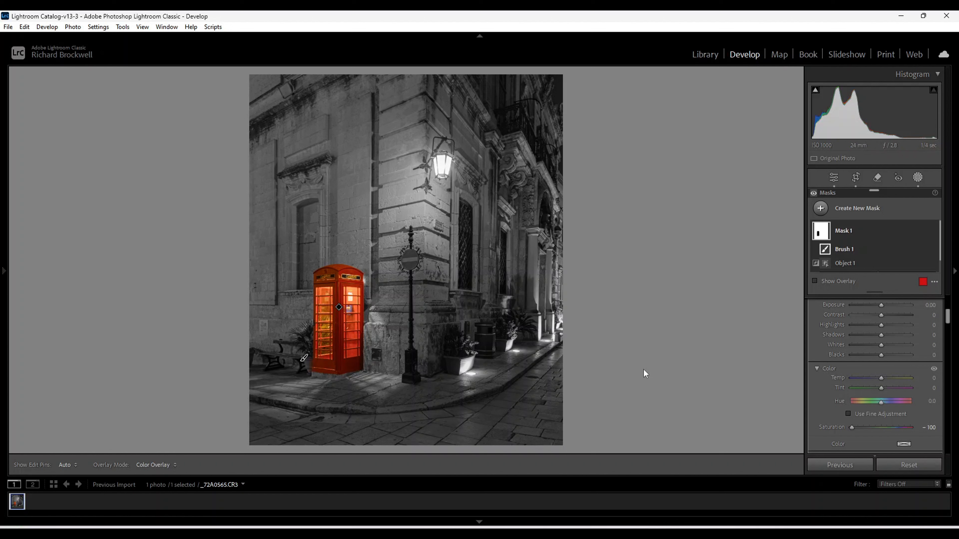
scroll(855, 379, up, 4)
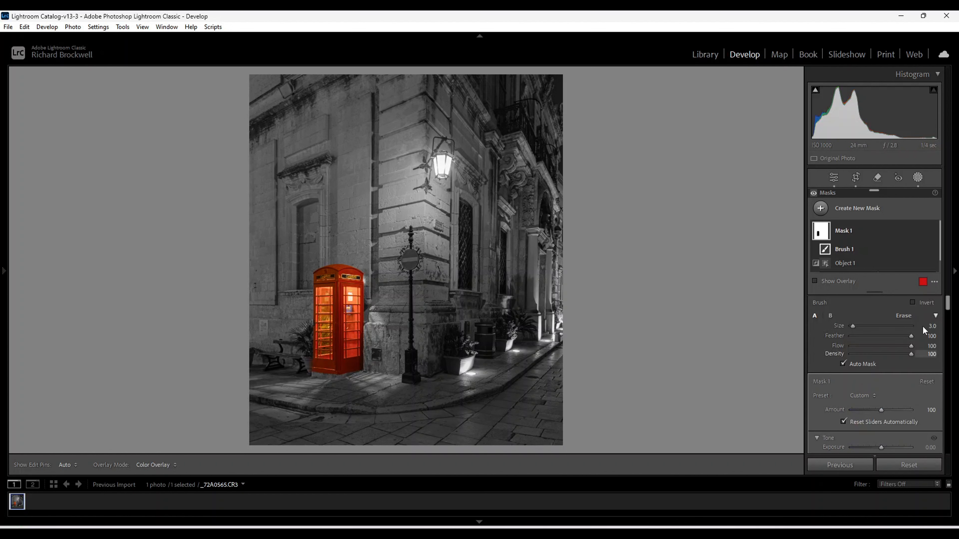
Step: Return to the global adjustments and set Contrast to +46 and Exposure to -0.09
click(834, 177)
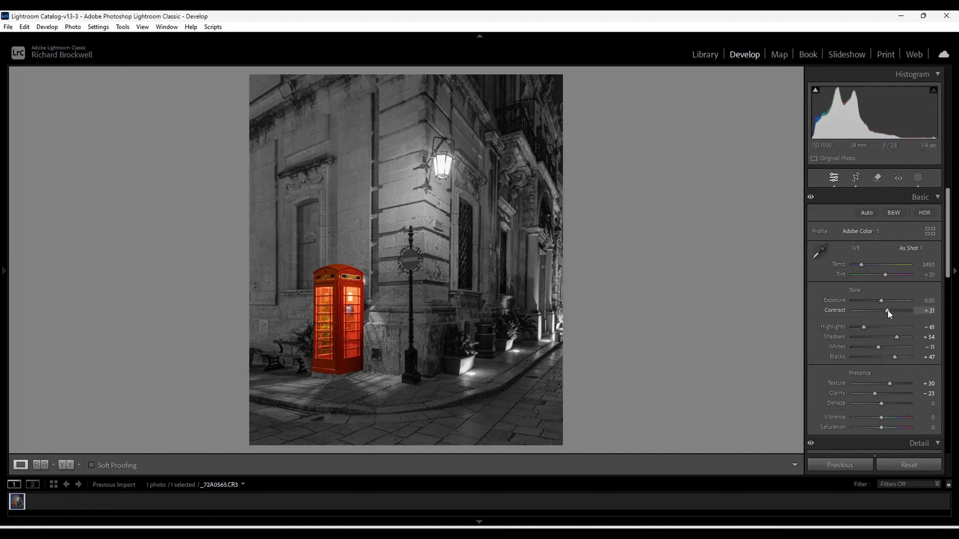
drag(888, 311, 894, 311)
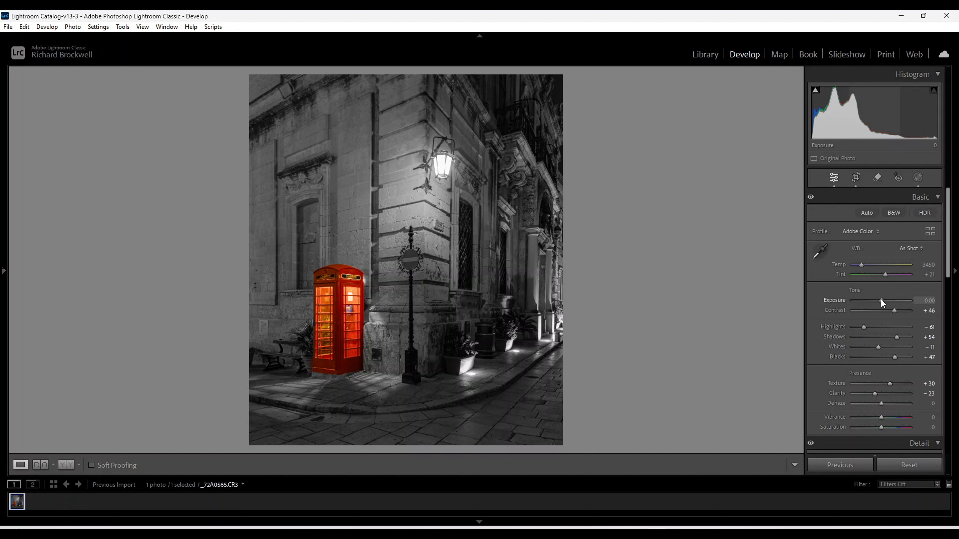
drag(882, 300, 880, 300)
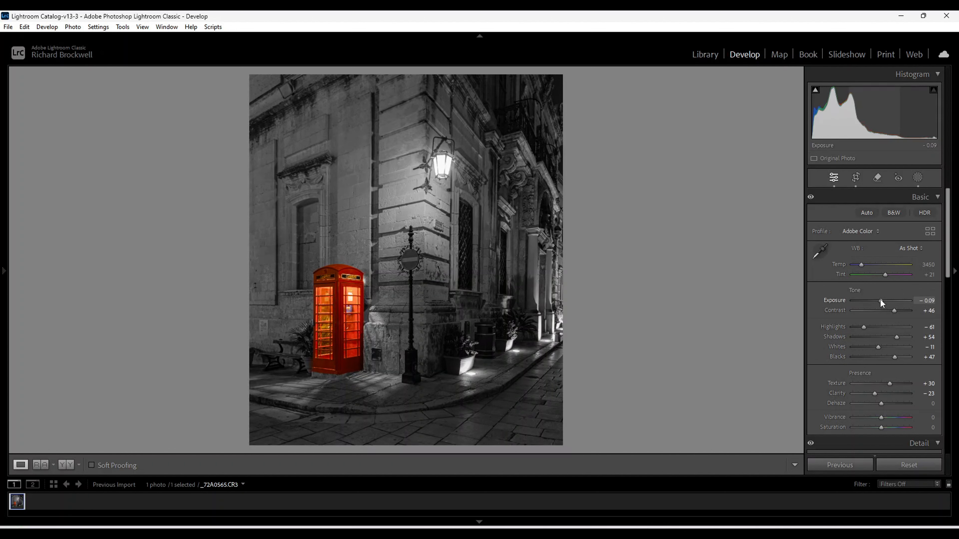